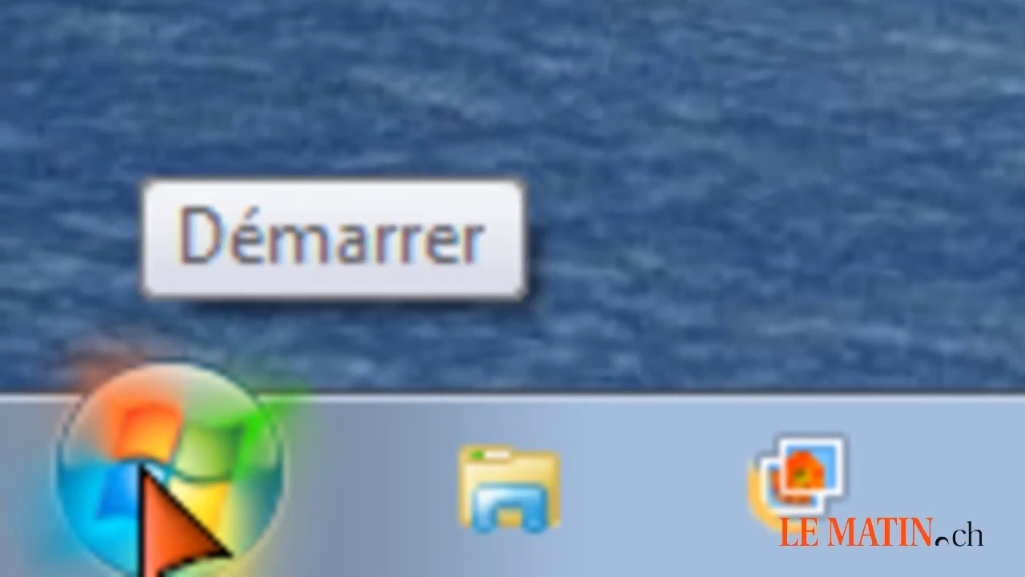
Find and open the Windows Calculatrice application
click(144, 481)
text(Calculatrice)
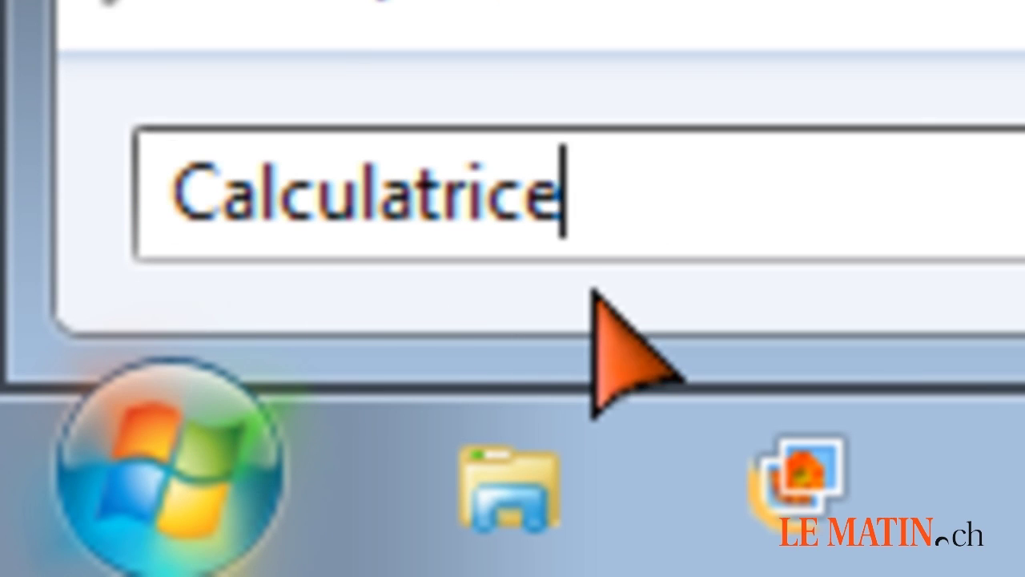
key(Return)
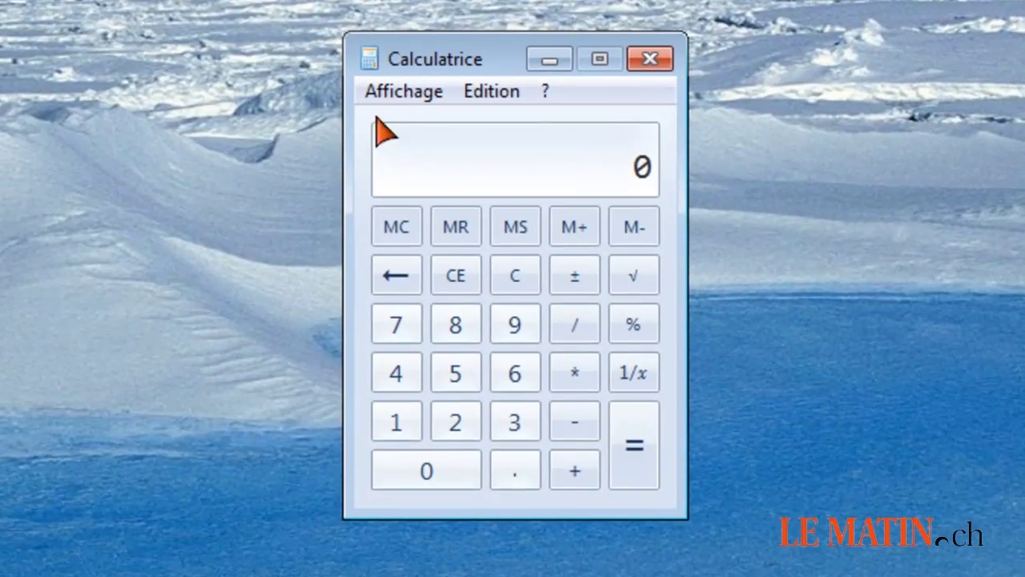
Switch the calculator through the Scientifique, Programmeur and Statistiques modes, and return it to Standard
click(401, 92)
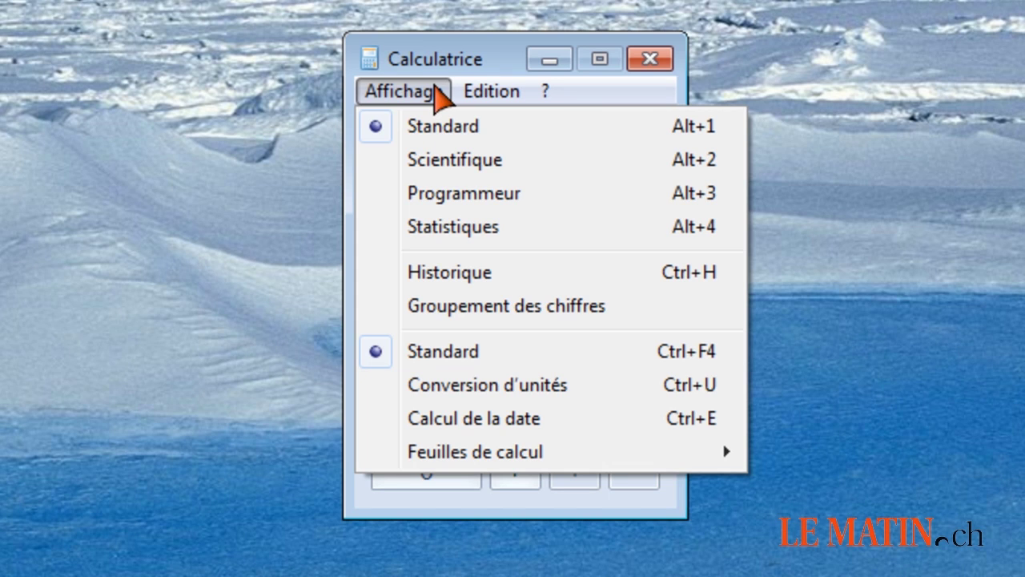
click(443, 161)
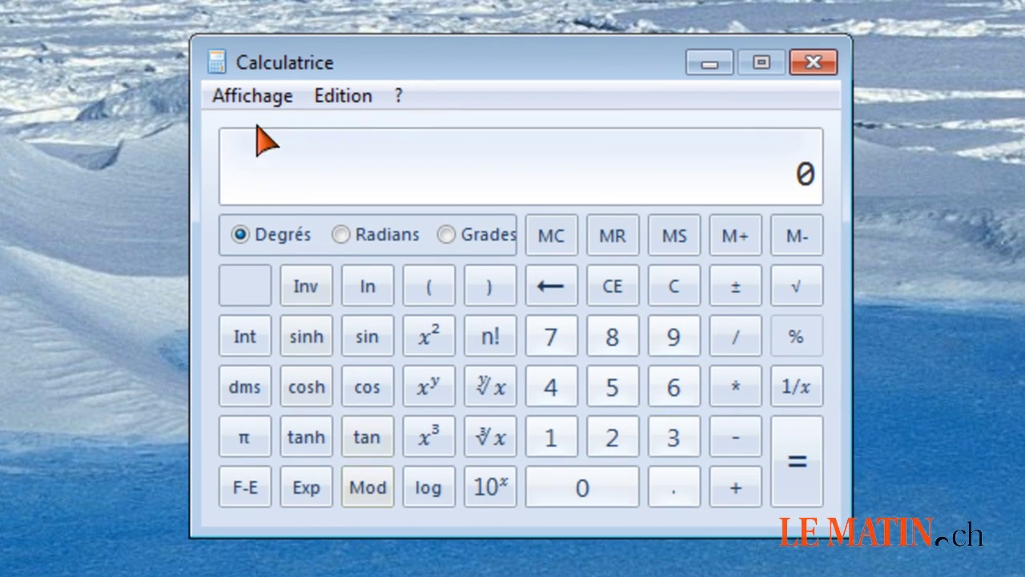
click(256, 99)
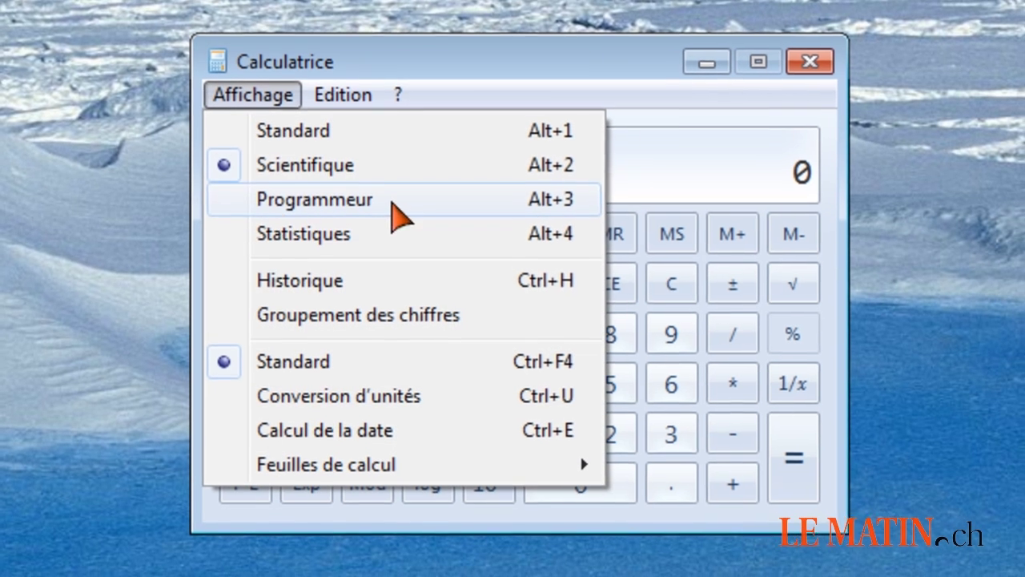
click(393, 203)
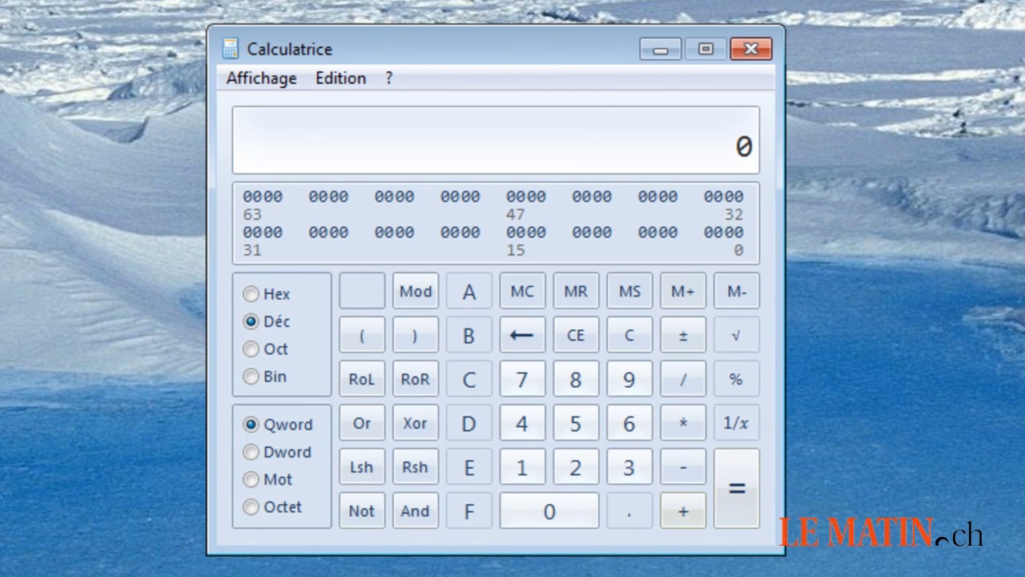
click(263, 78)
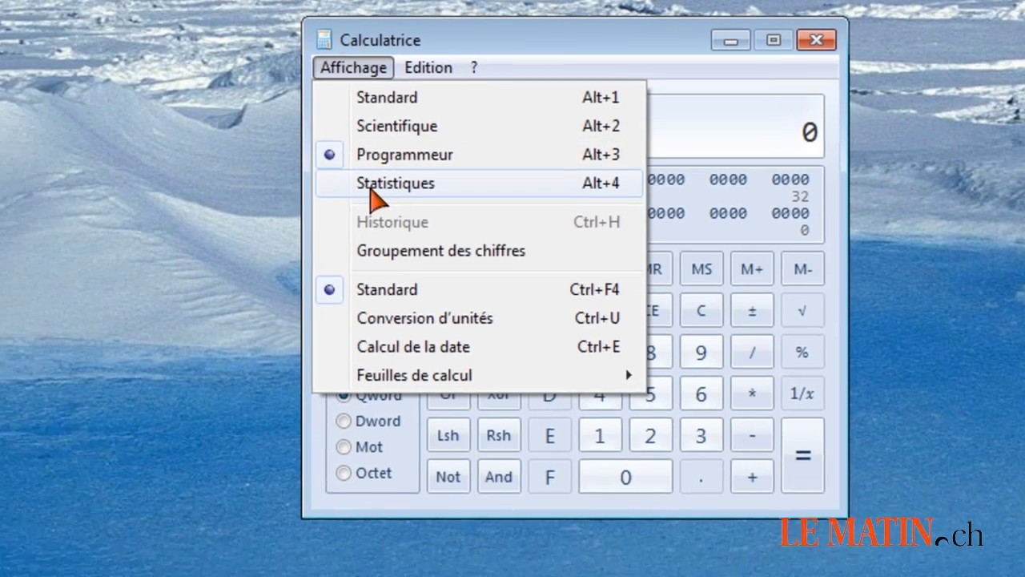
click(370, 189)
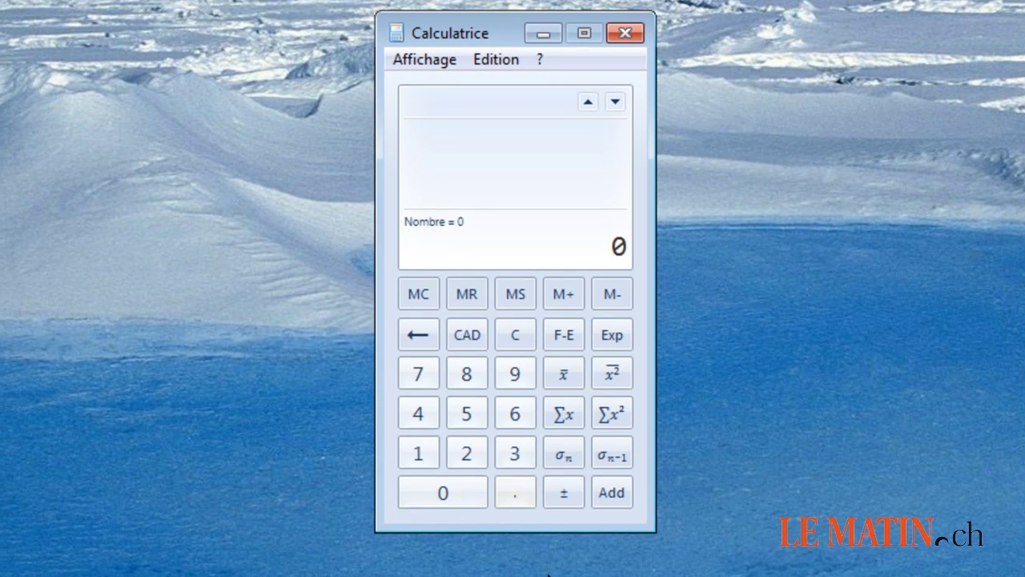
click(423, 62)
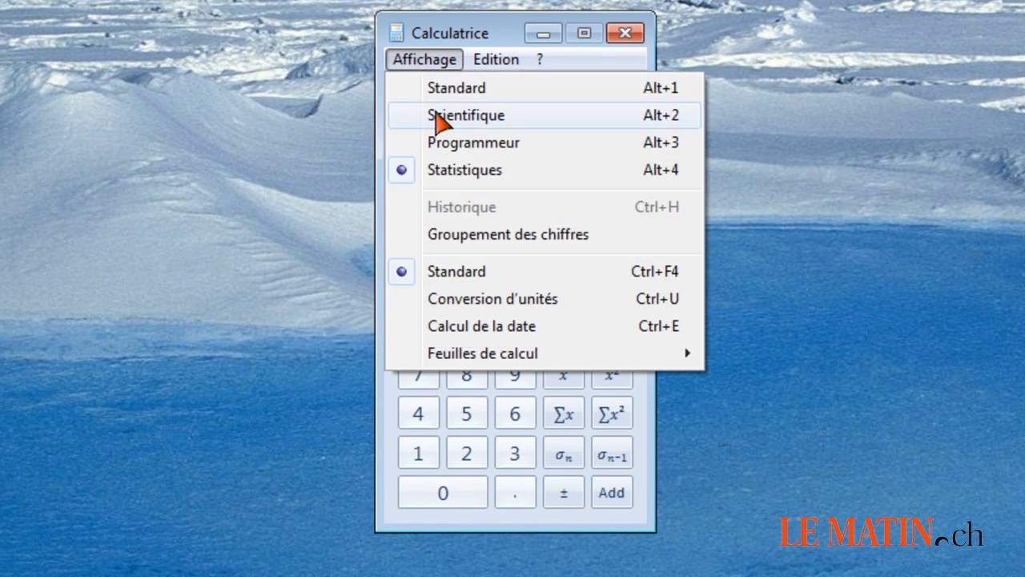
click(455, 90)
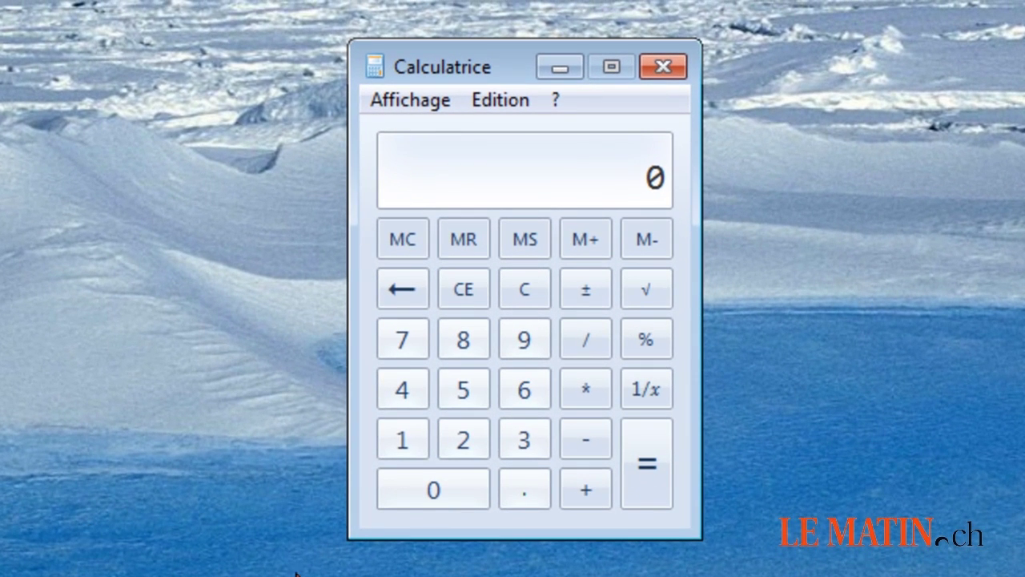
Show the Calcul de la date functions and set the start date to 10.10.2012 from its calendar
click(412, 103)
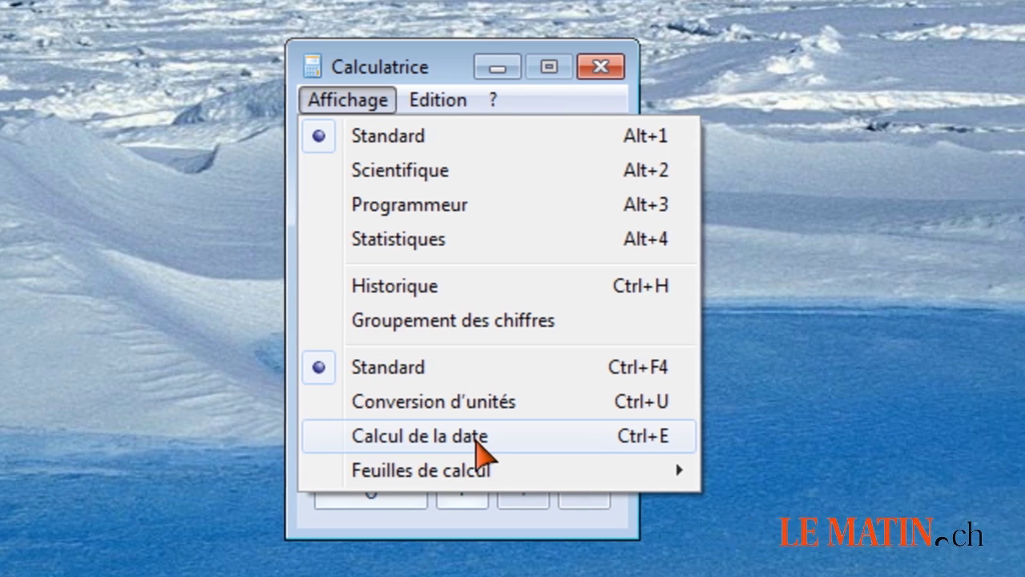
click(549, 453)
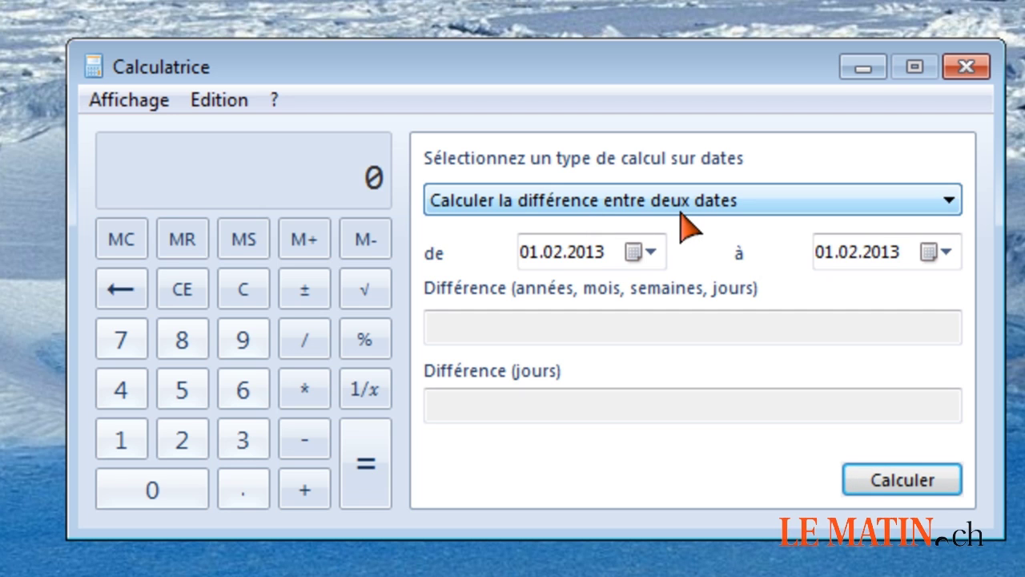
click(649, 255)
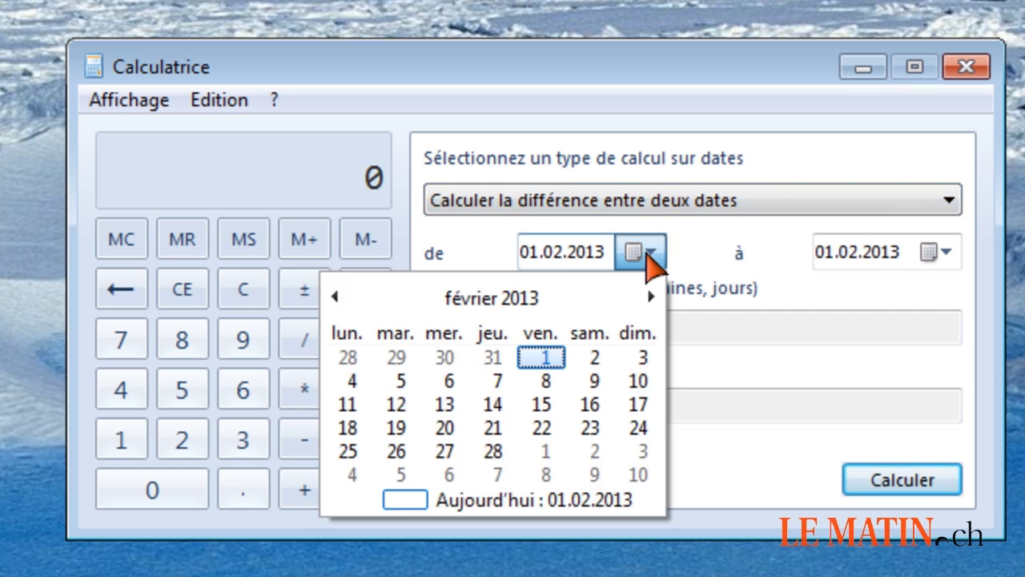
click(335, 297)
click(335, 297)
click(335, 297)
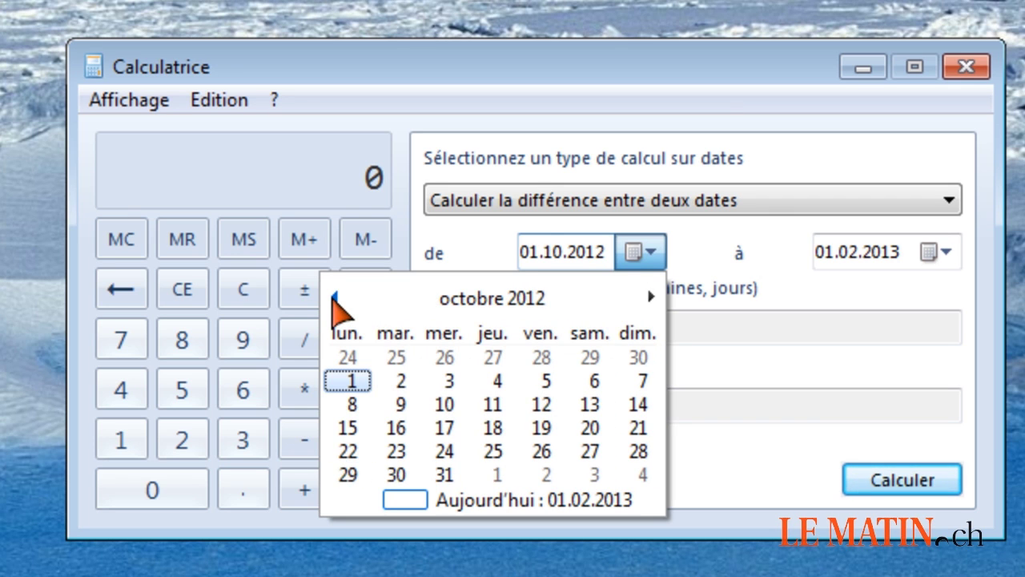
click(445, 406)
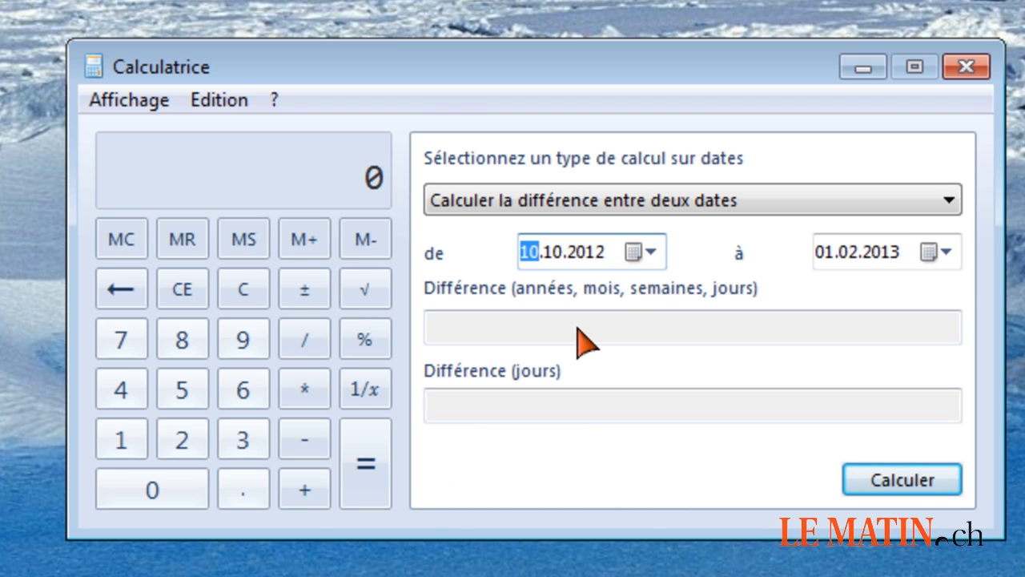
Set the start date to 20 March 2001 by zooming the calendar out to decades and choosing 2000-2009, 2001 and March
click(647, 253)
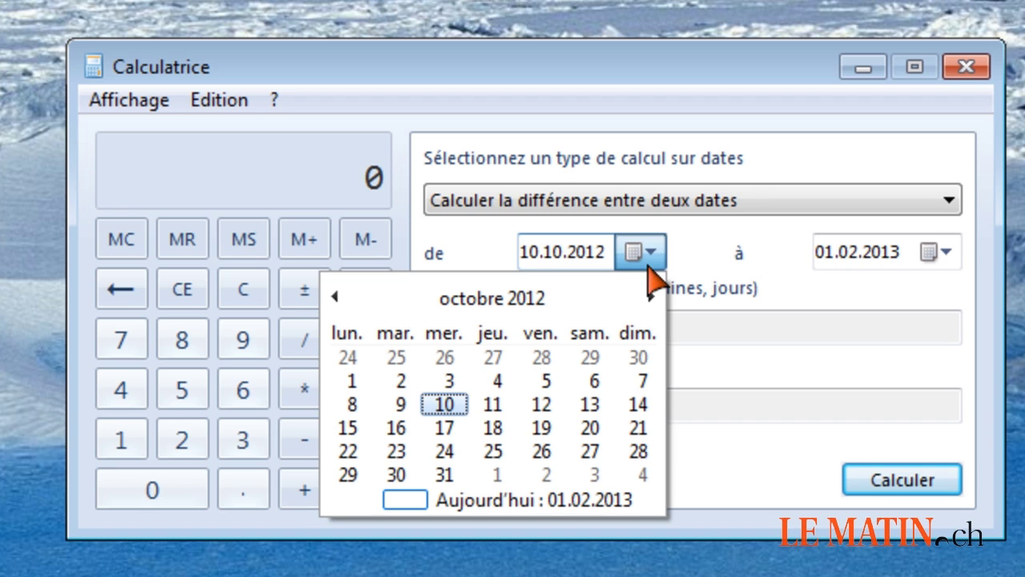
click(486, 294)
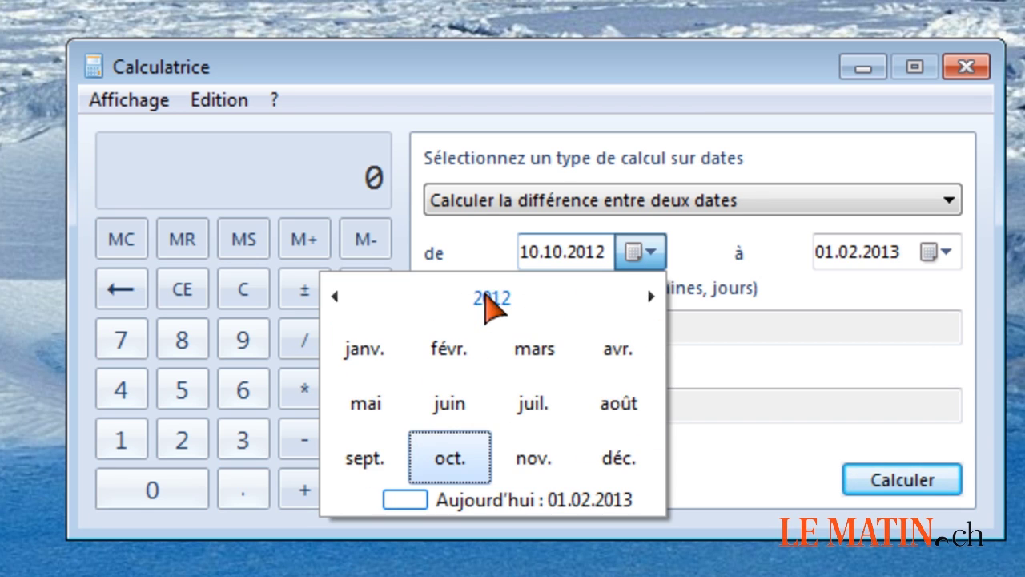
click(484, 297)
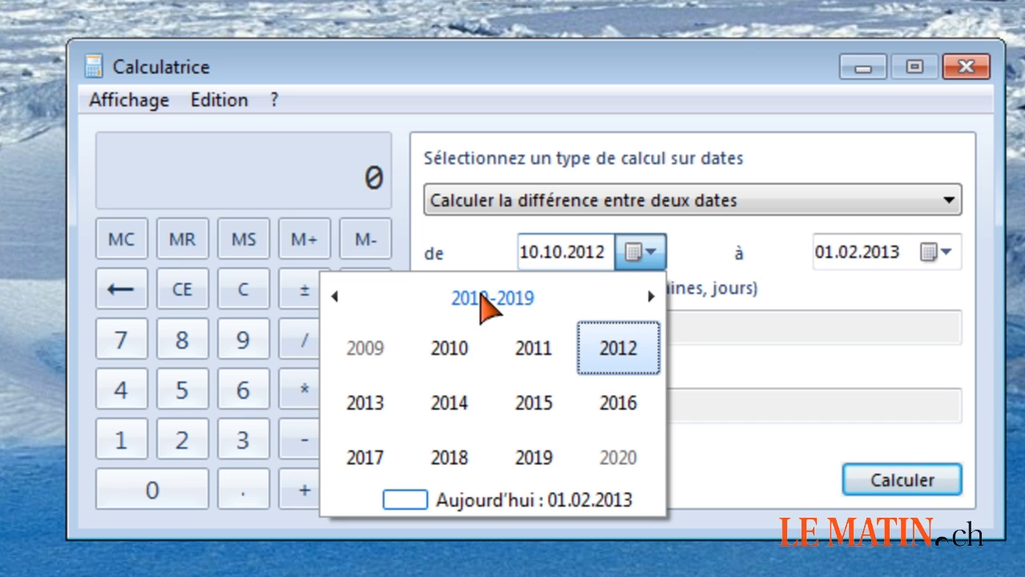
click(482, 297)
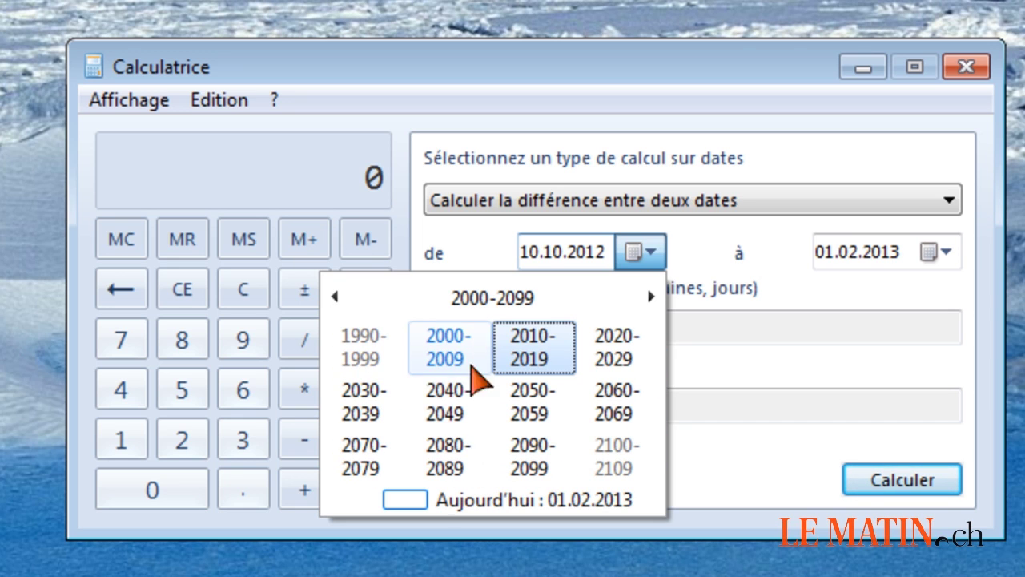
click(470, 362)
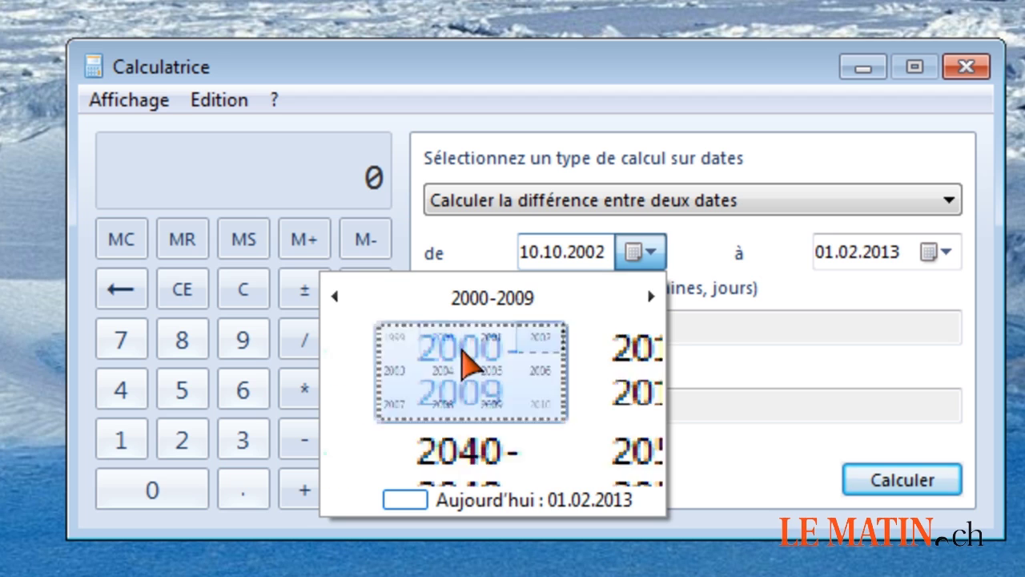
click(523, 358)
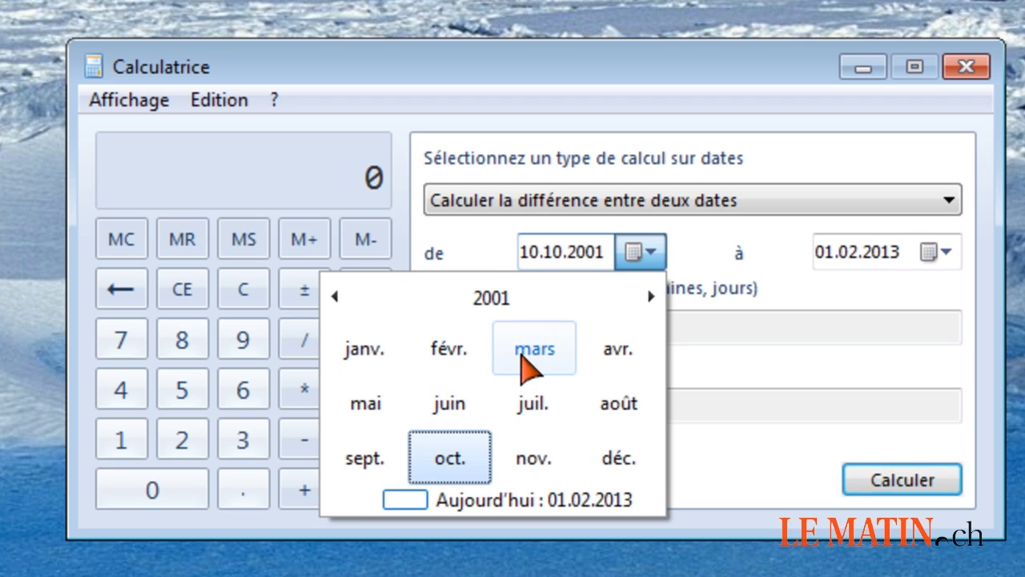
click(522, 356)
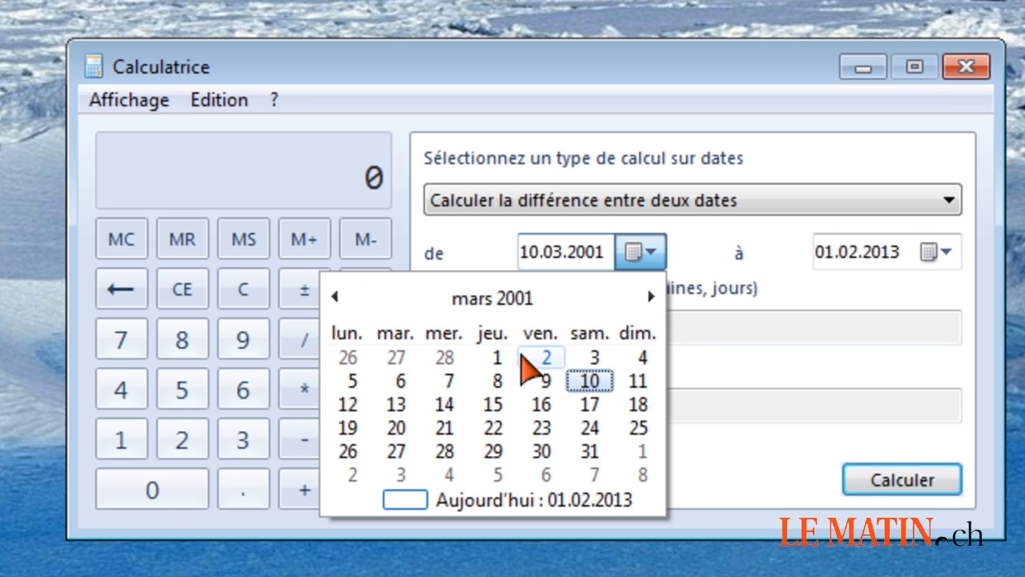
click(386, 431)
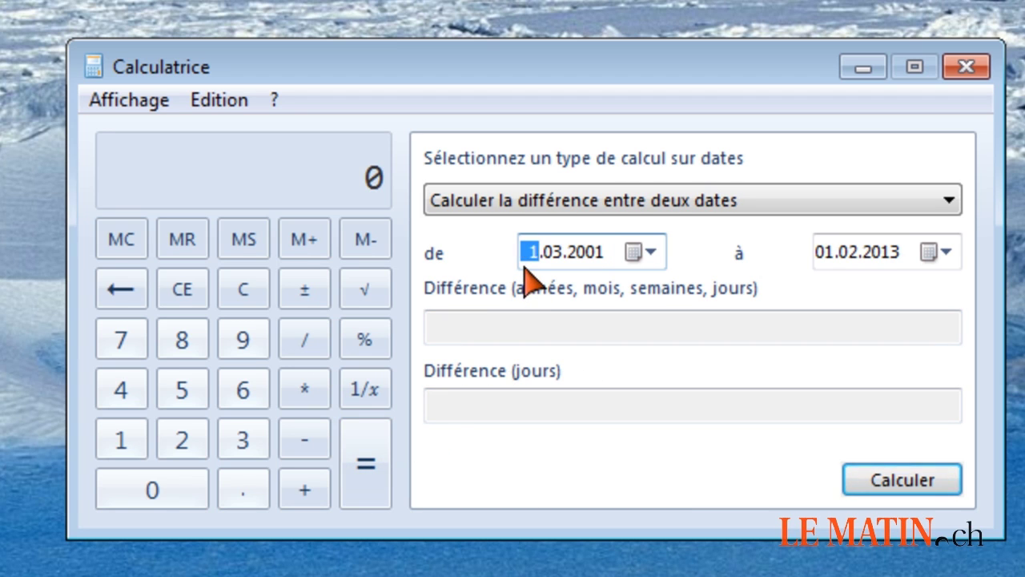
Enter 10.12.2005 directly as the start date of the difference calculation
key(Right)
text(12)
key(Right)
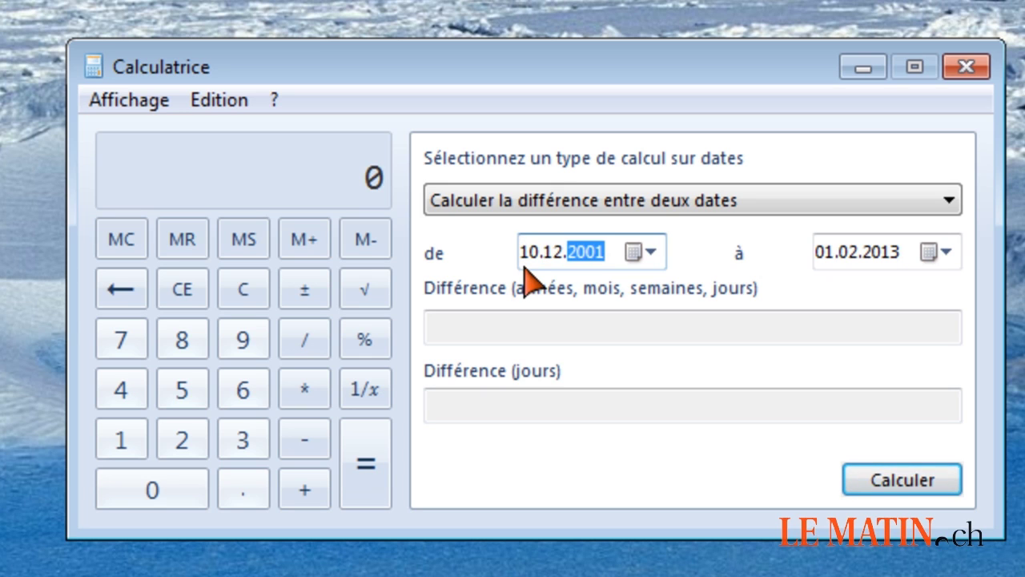
text(2)
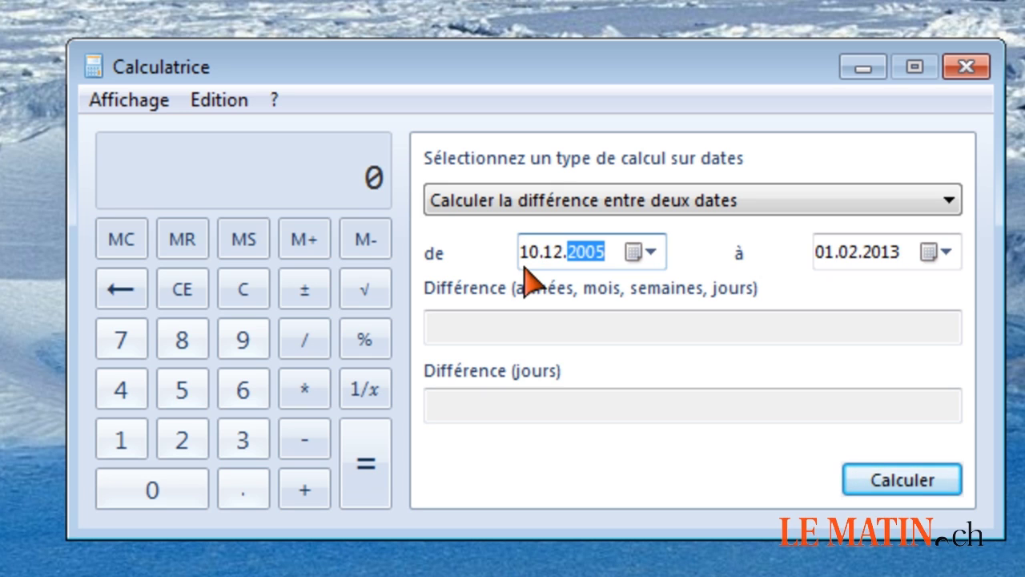
Set the end date to 05.02.2014 by advancing its calendar to February 2014 and choosing day 5
click(946, 253)
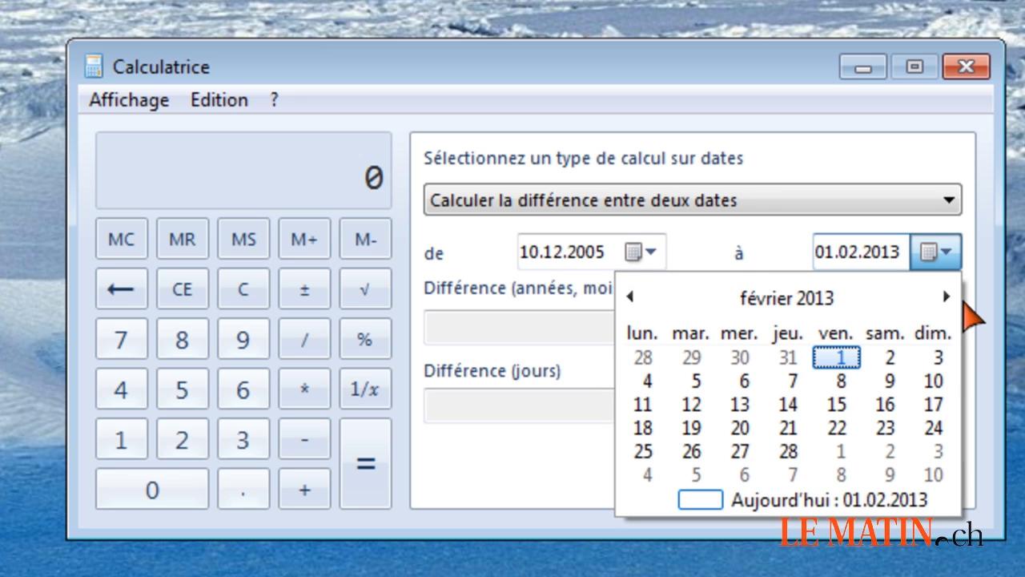
double_click(948, 295)
double_click(947, 296)
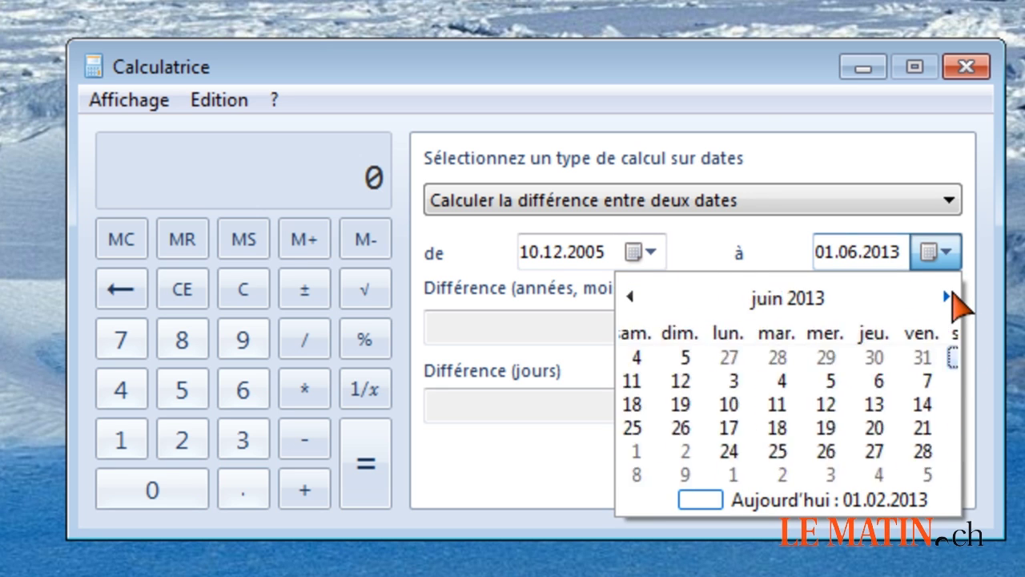
triple_click(948, 296)
triple_click(948, 295)
double_click(950, 296)
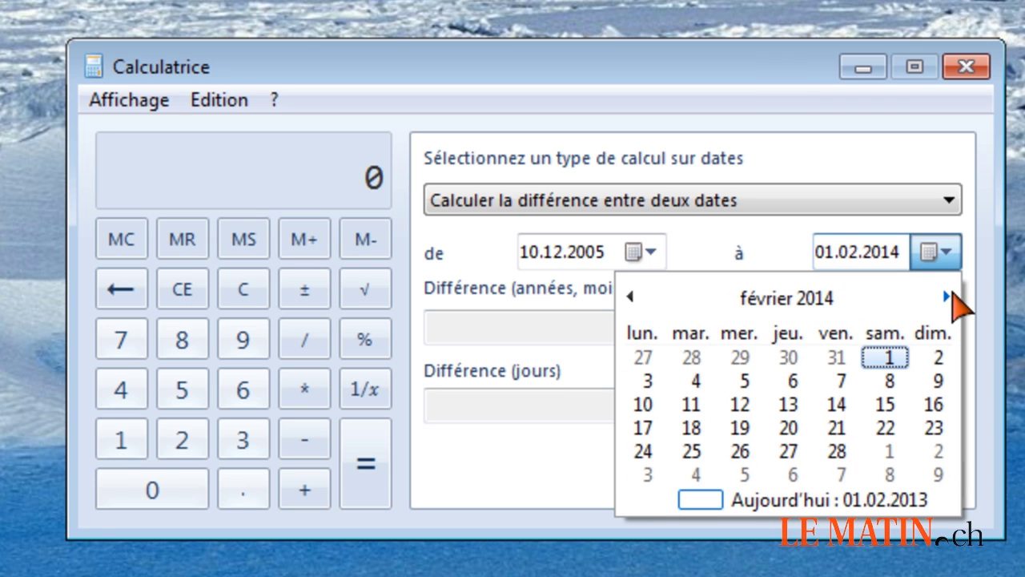
click(742, 383)
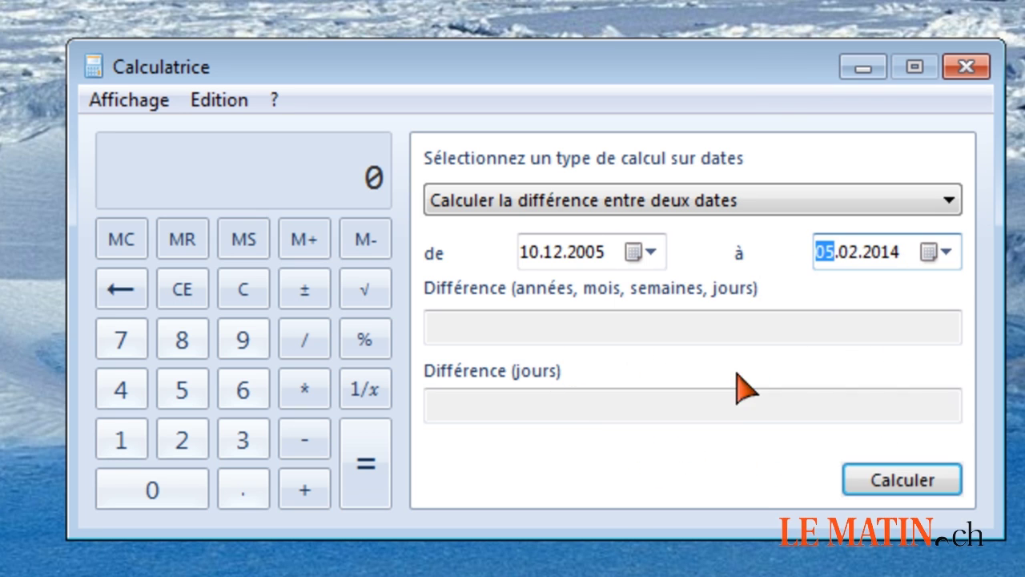
Calculate the difference between the start and end dates
click(662, 338)
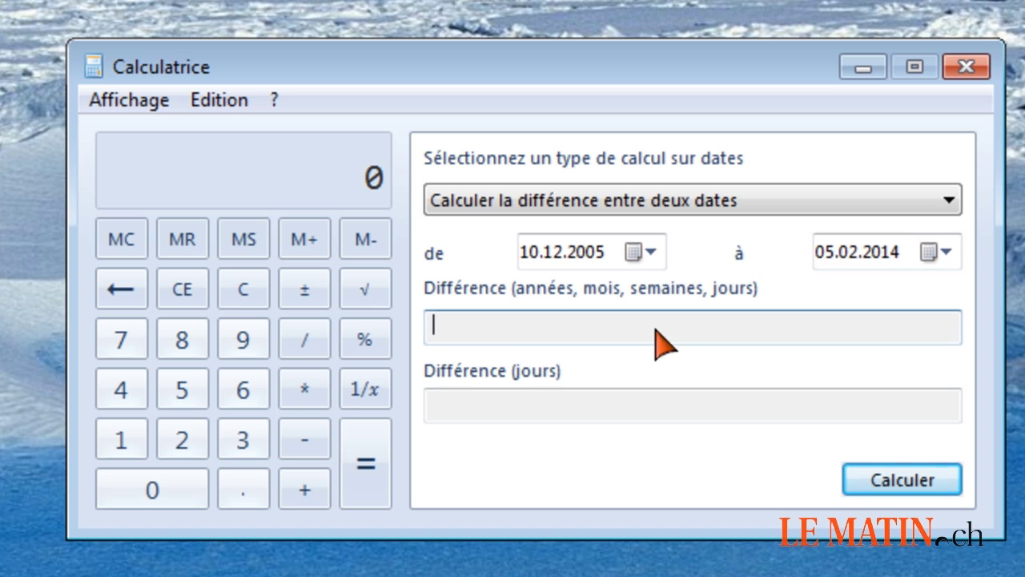
click(897, 485)
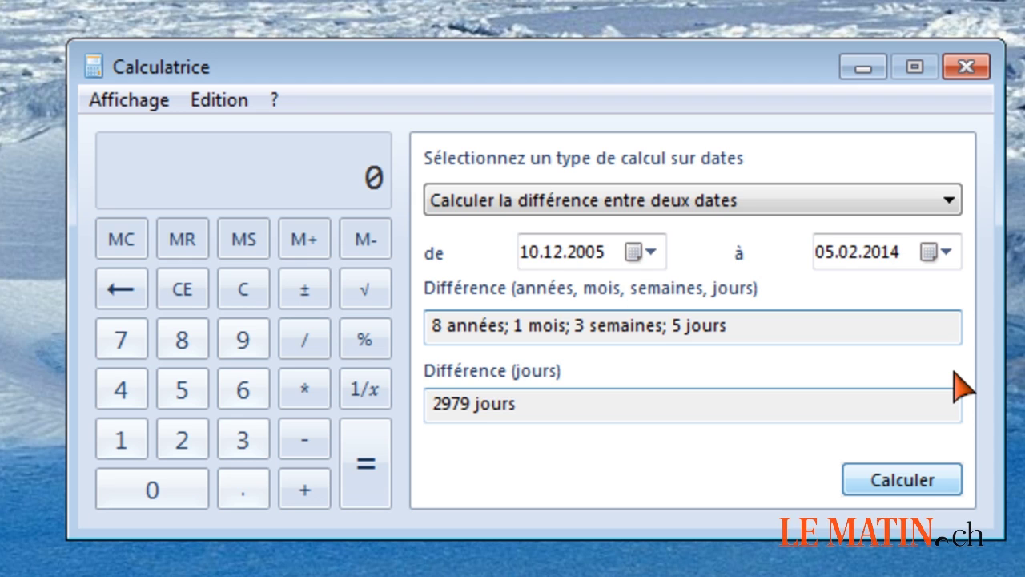
click(725, 341)
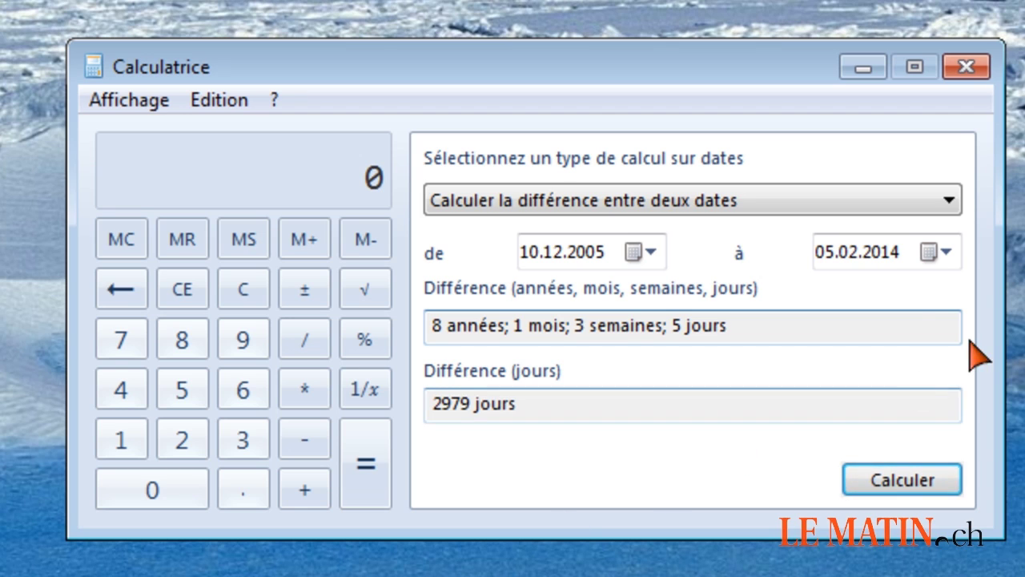
Change the calculation type to adding or subtracting days and enter 5 years, 42 months and 126 days to add to 01.02.2013
click(957, 203)
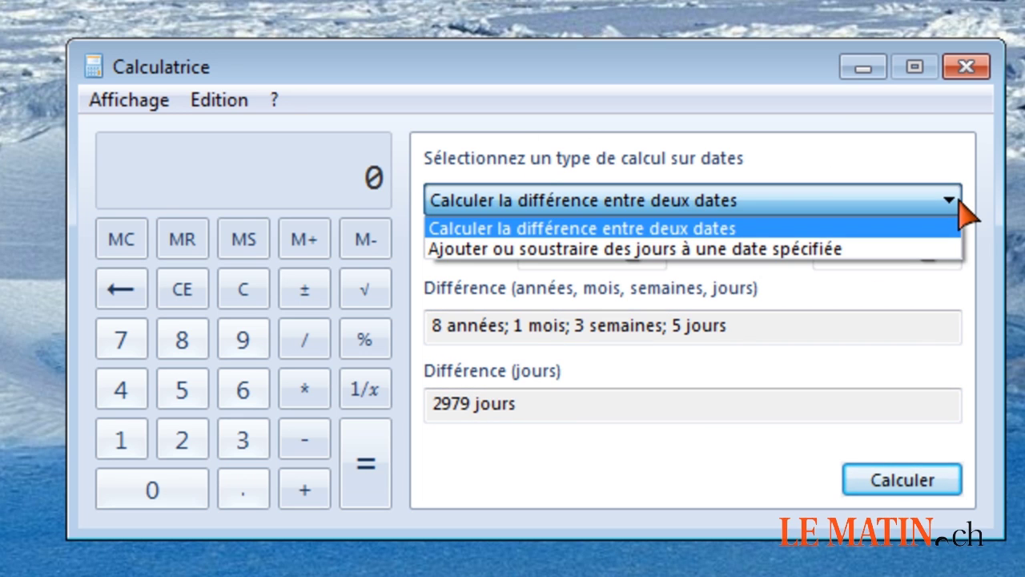
click(702, 255)
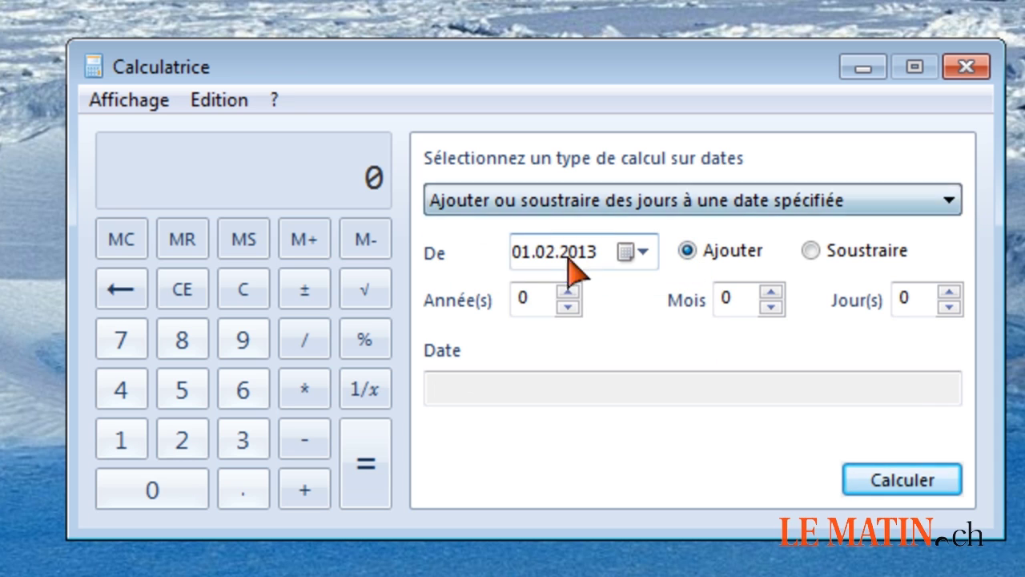
click(569, 292)
click(569, 291)
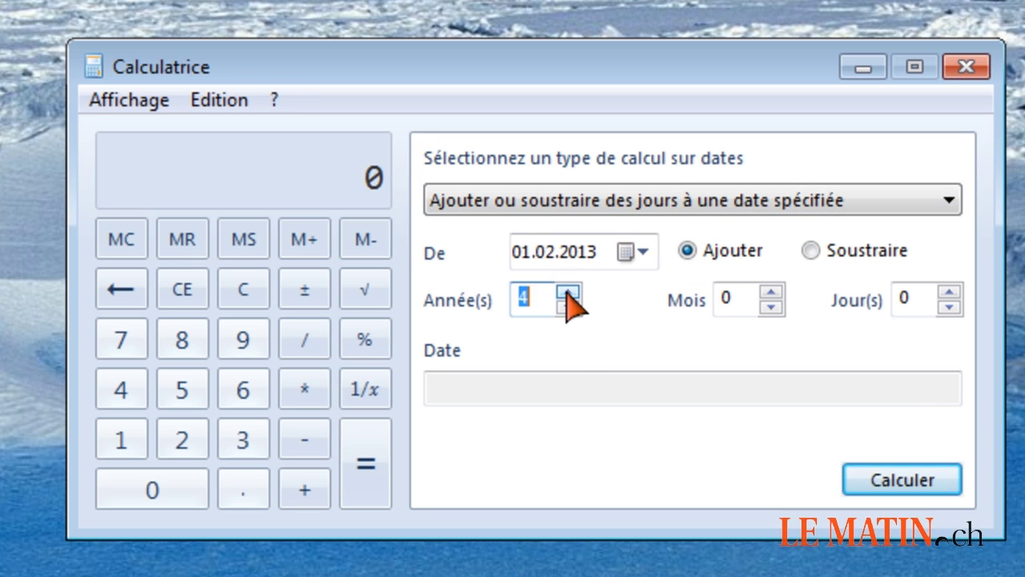
click(568, 291)
click(731, 306)
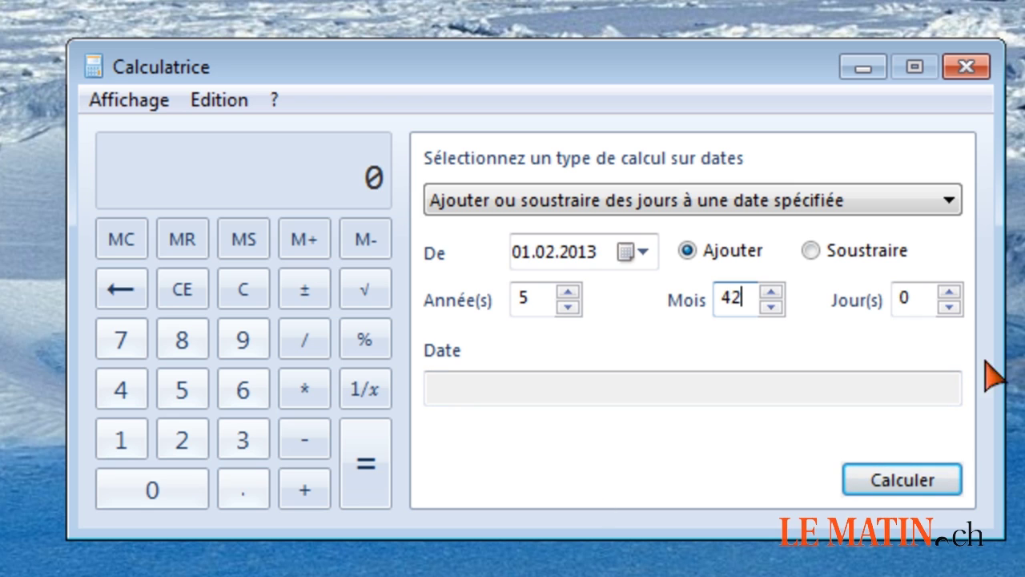
click(918, 295)
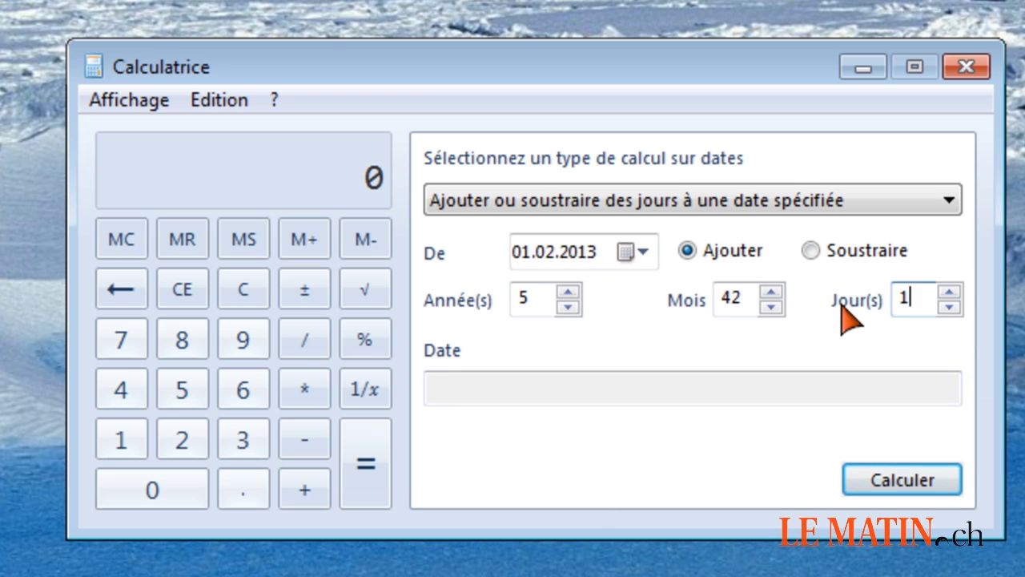
text(126)
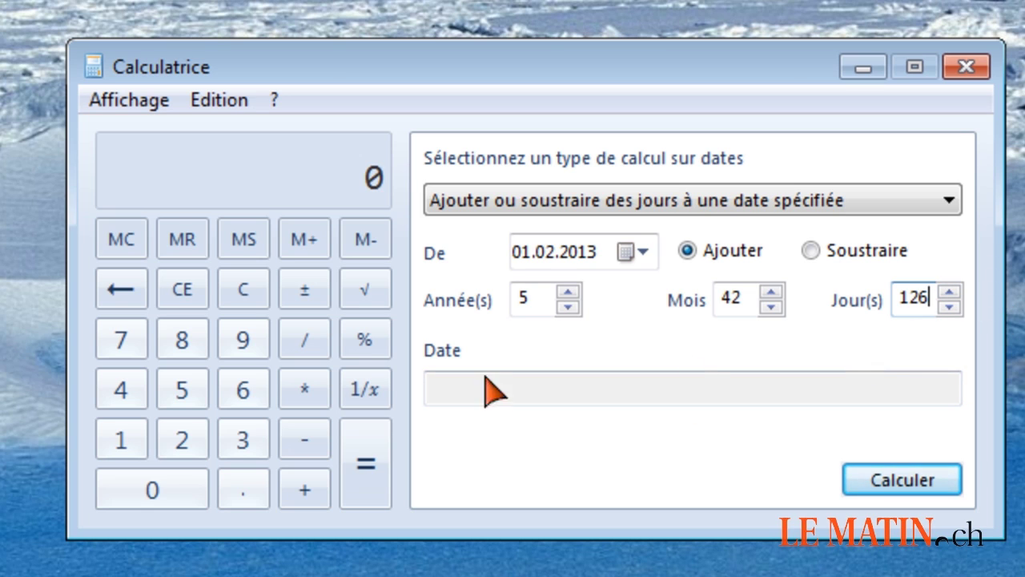
Calculate the date after the added period and close the calculator
click(904, 486)
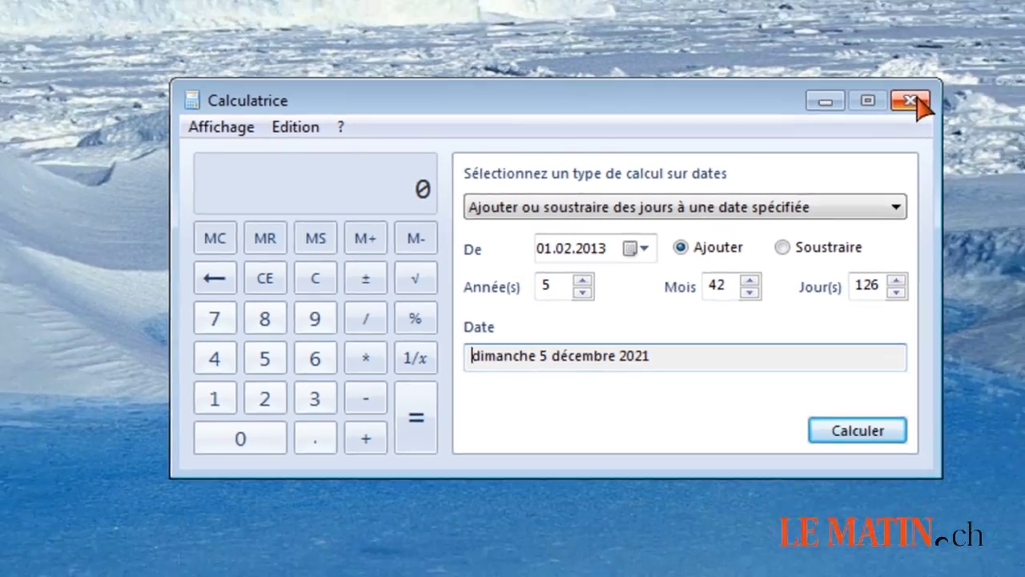
click(967, 66)
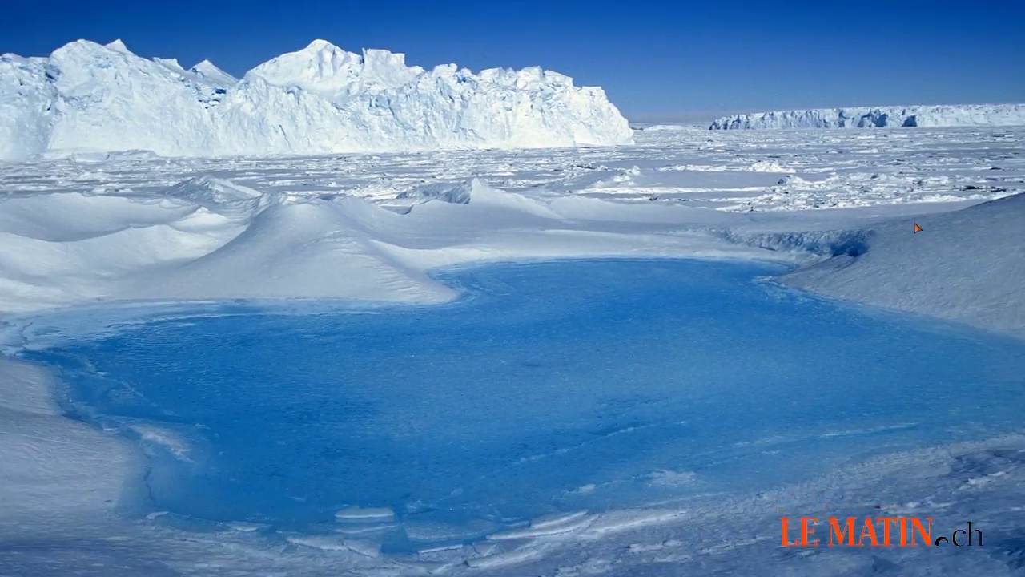